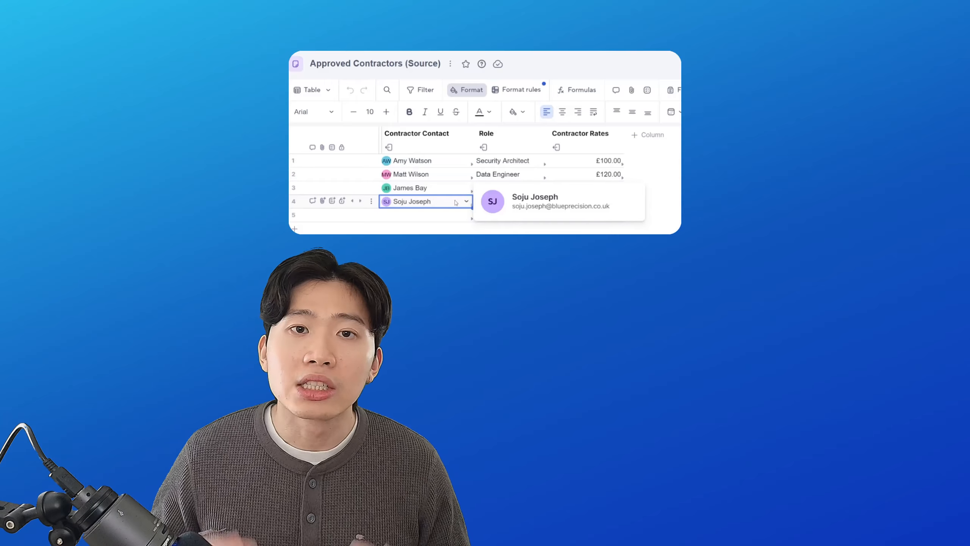
- Assign the fourth approved contractor to Task B in the Project Tasks sheet
left_click_drag(455, 202, 581, 202)
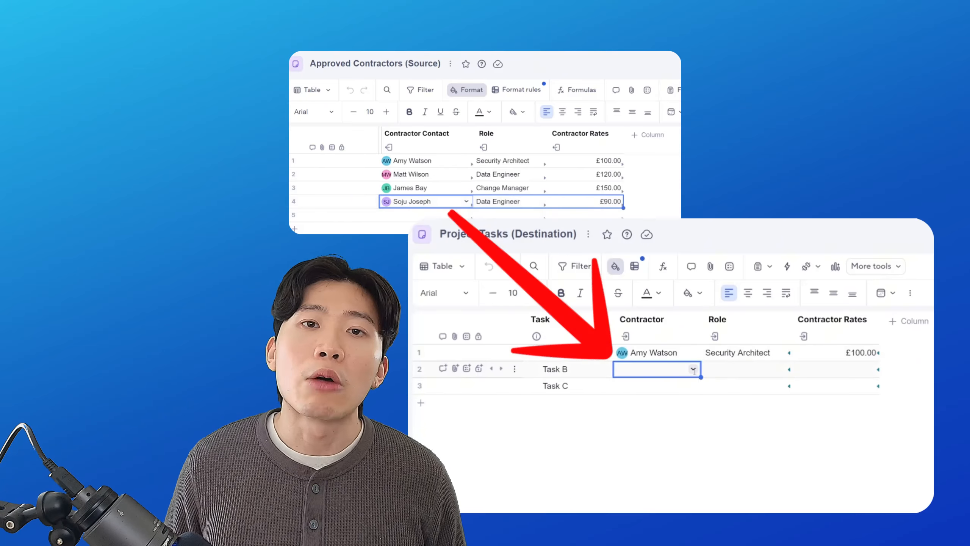
left_click(693, 369)
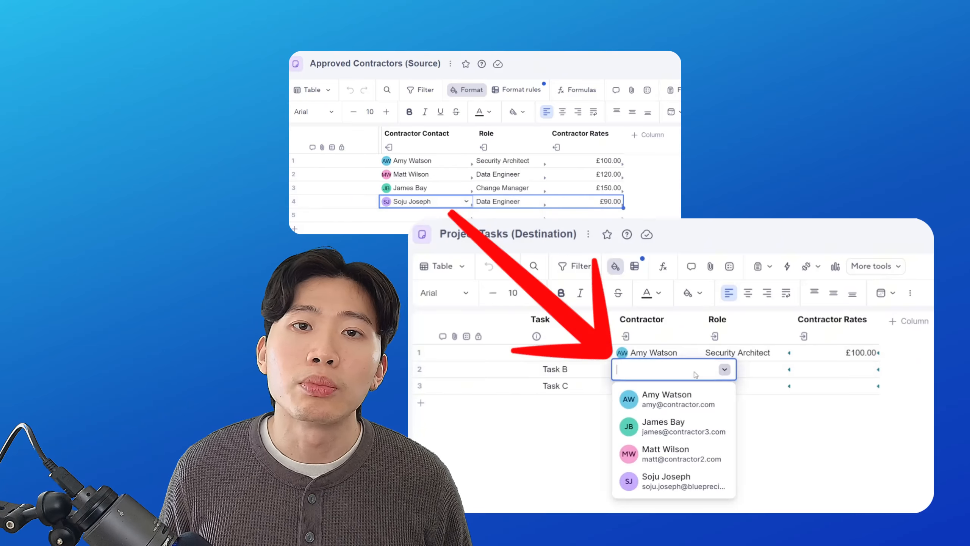
left_click(691, 478)
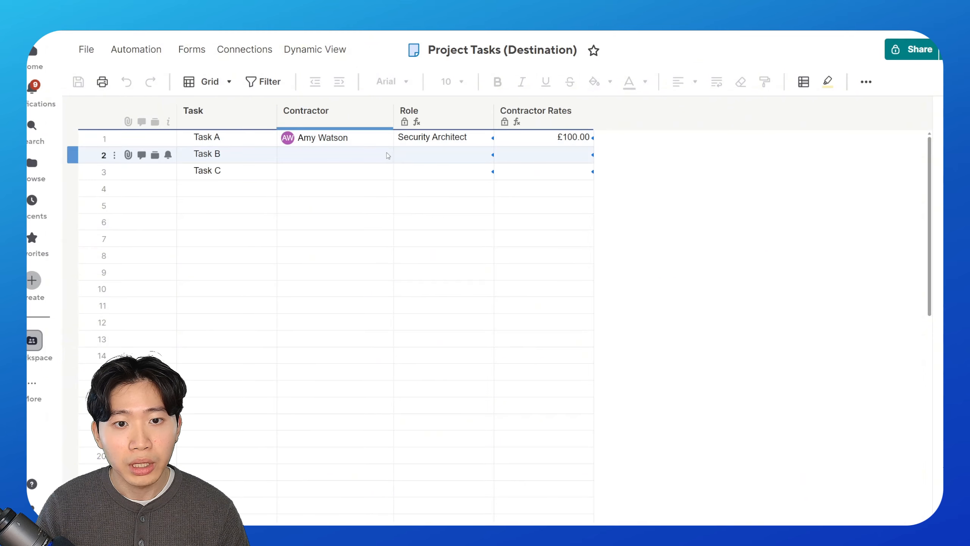
- Check which contractors can be chosen for Task B in the Contractor column
left_click(388, 154)
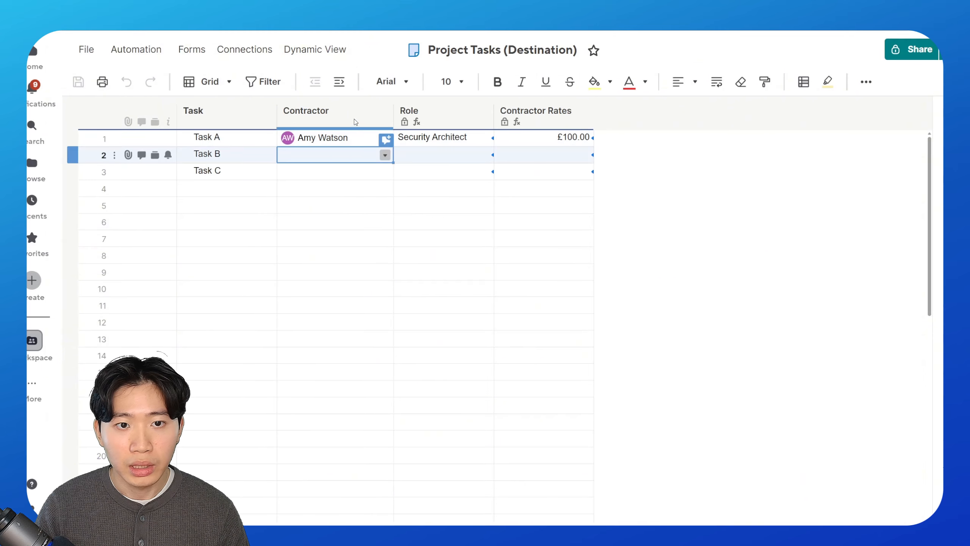
left_click(385, 156)
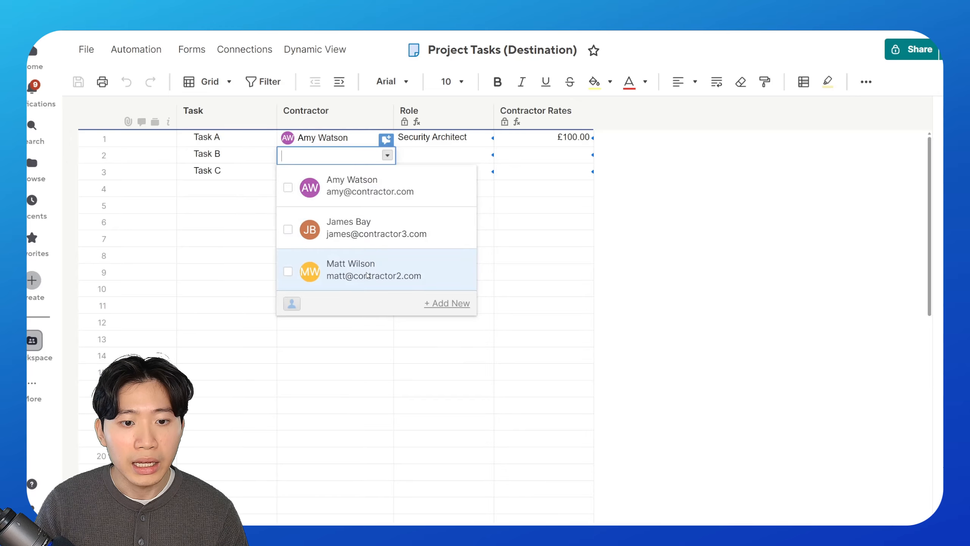
left_click(519, 155)
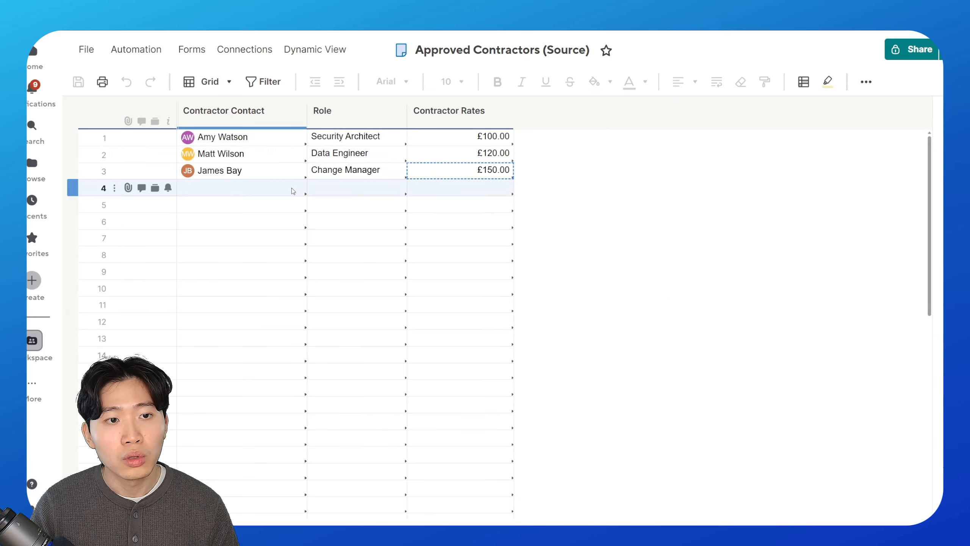
- Add a new contractor contact in row 4 of Approved Contractors (Source) and copy the Data Engineer role from row 2
left_click(278, 190)
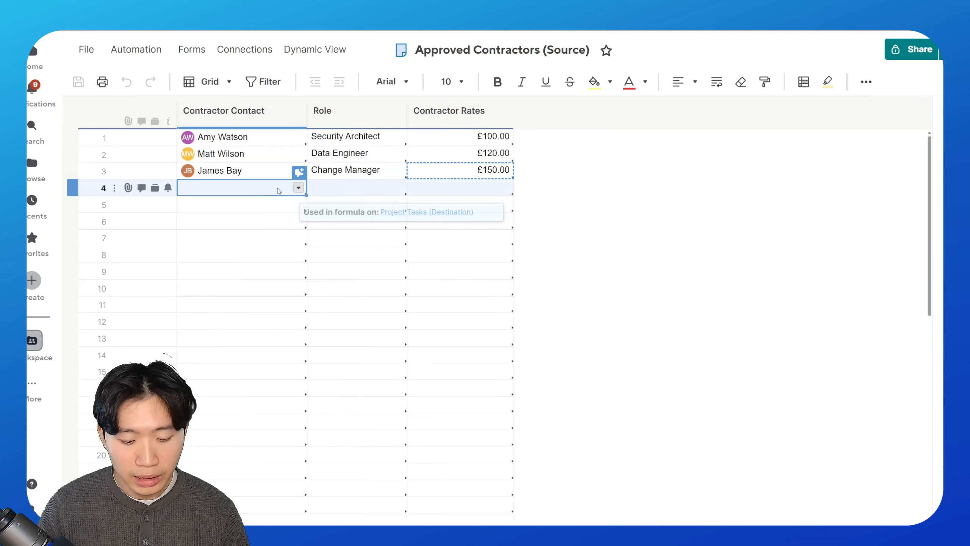
type("soju")
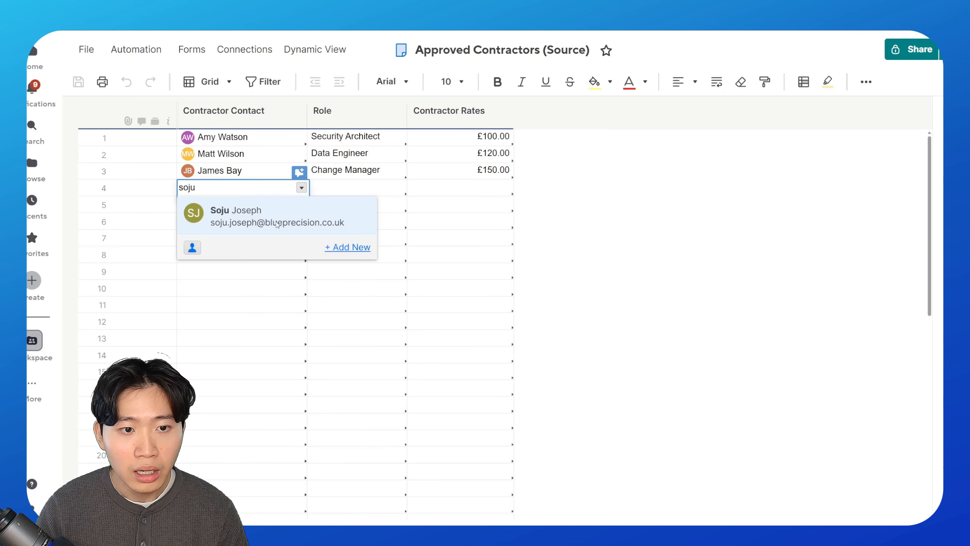
key("Return")
left_click(355, 153)
key("ctrl+c")
left_click(366, 187)
key("ctrl+v")
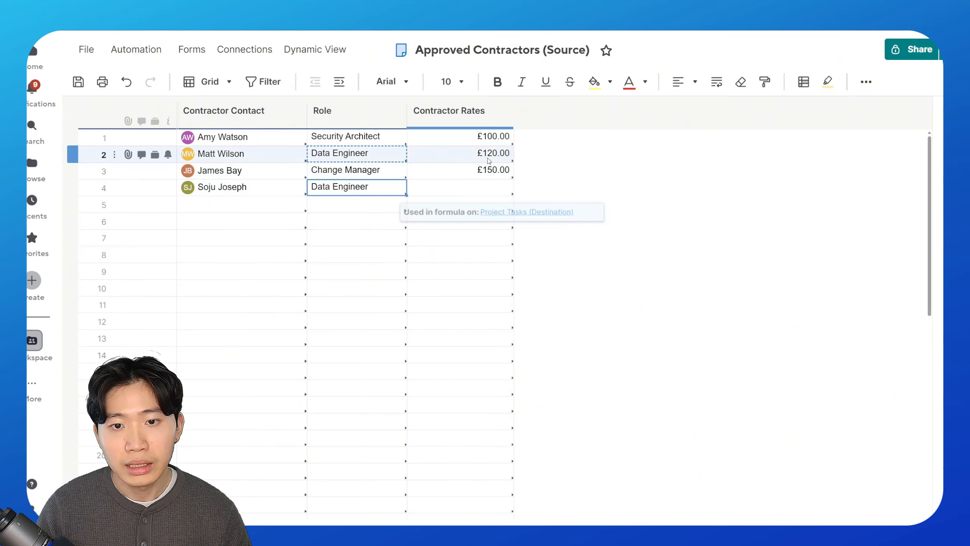
- Copy the £120.00 rate from row 2 to the contractor in row 4 and save the sheet
left_click(458, 153)
key("ctrl+c")
left_click(465, 191)
key("ctrl+v")
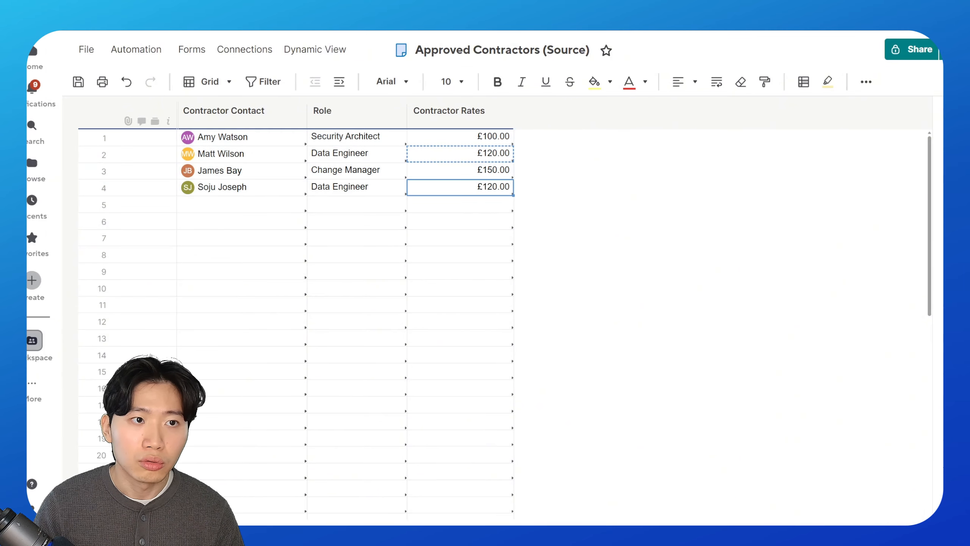
left_click(78, 83)
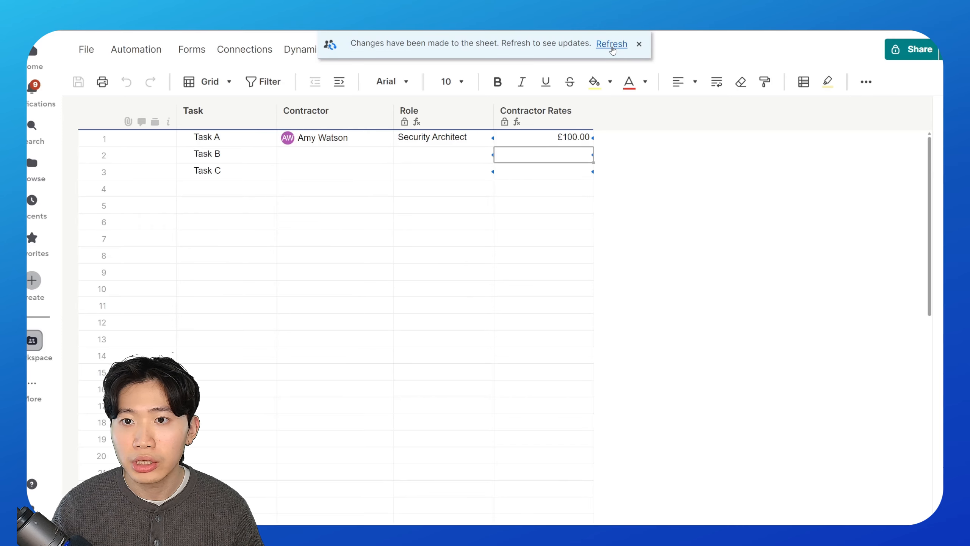
- Refresh the Project Tasks (Destination) sheet and assign the newly added contractor to Task B
left_click(612, 44)
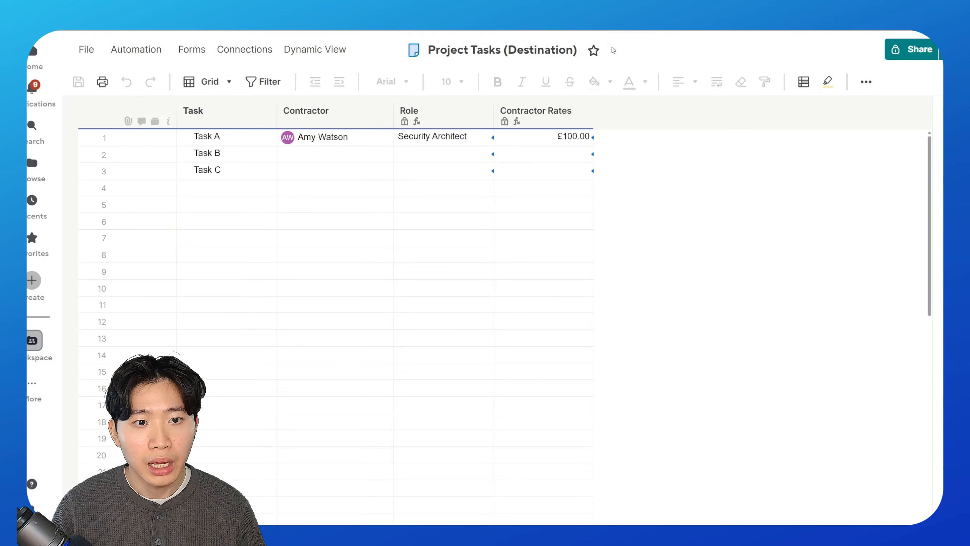
left_click(380, 154)
left_click(387, 155)
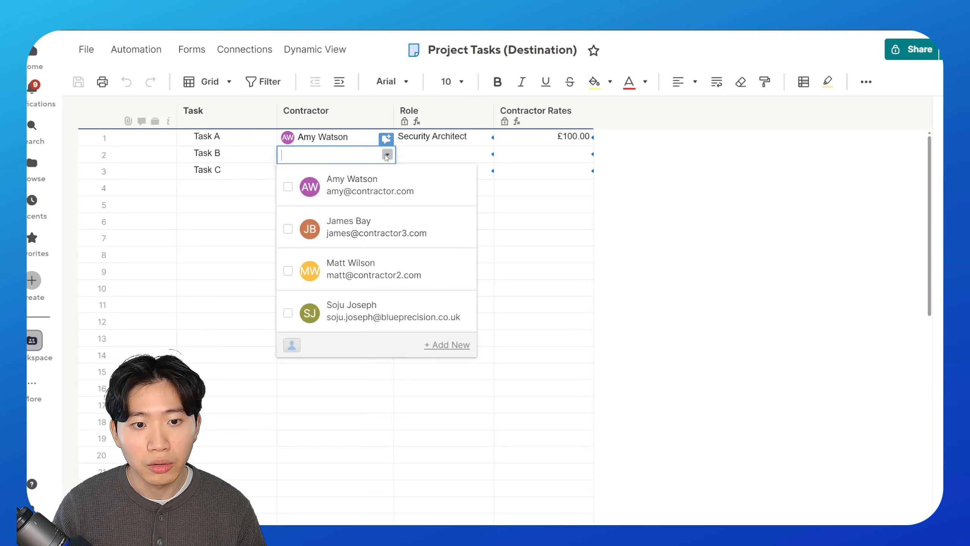
left_click(367, 320)
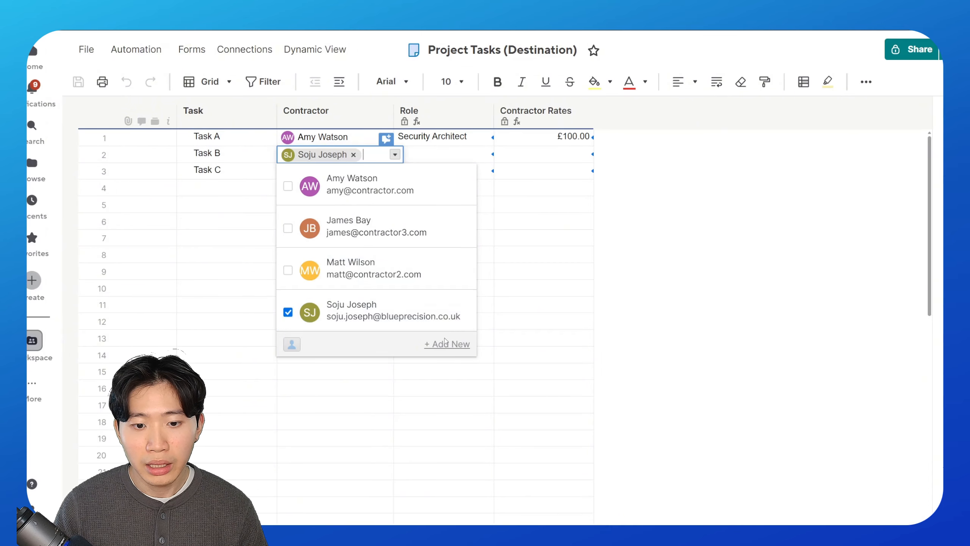
left_click(528, 300)
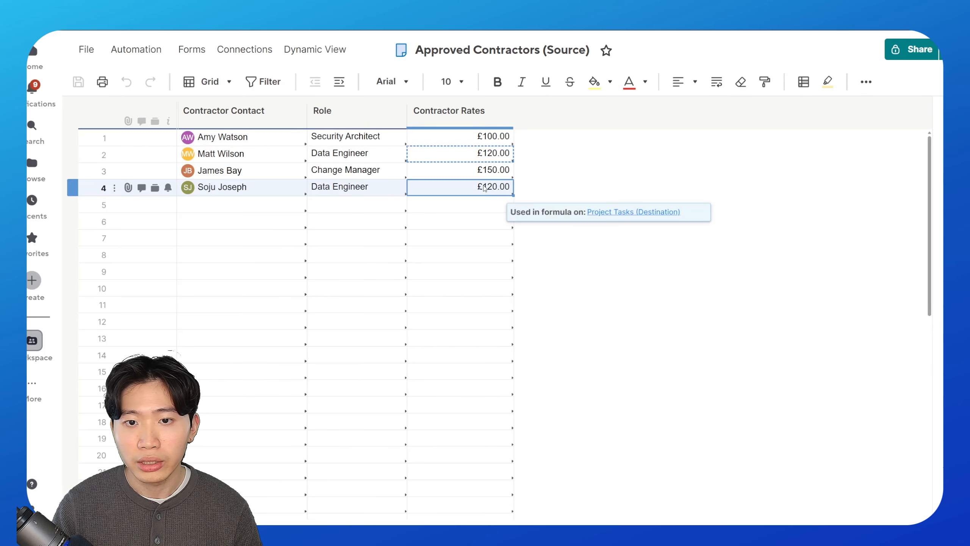
- Set the row 4 contractor rate to 90 in Approved Contractors (Source), save it, and refresh Project Tasks (Destination)
type("90")
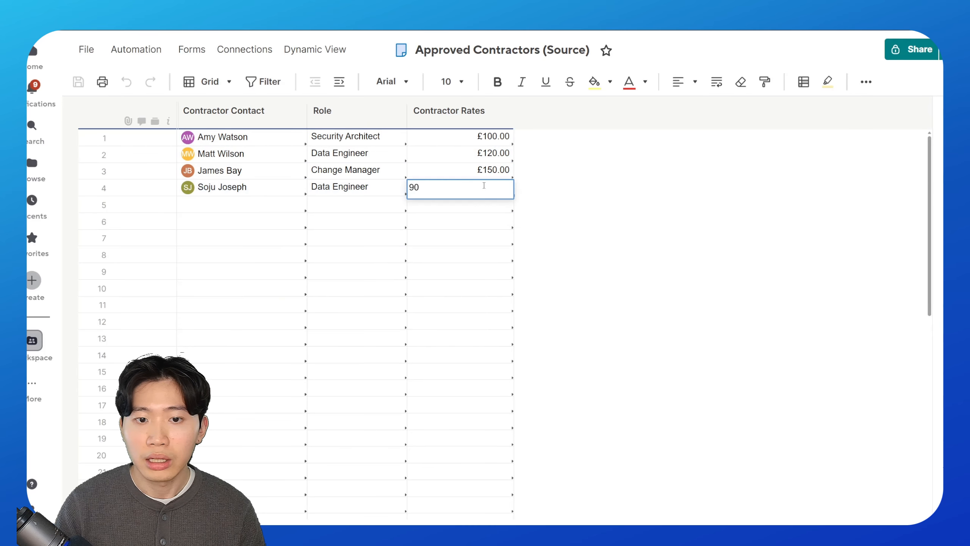
key("Return")
left_click(79, 82)
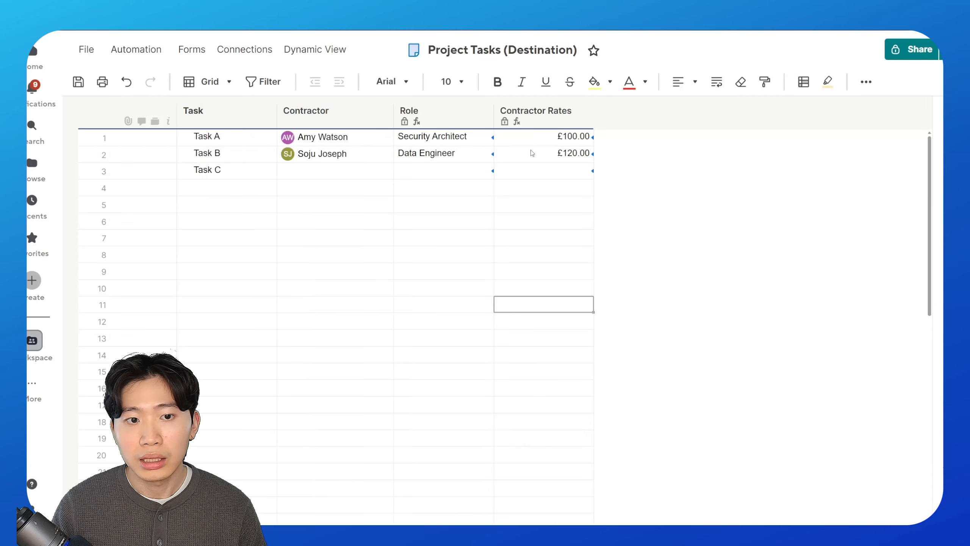
key("F5")
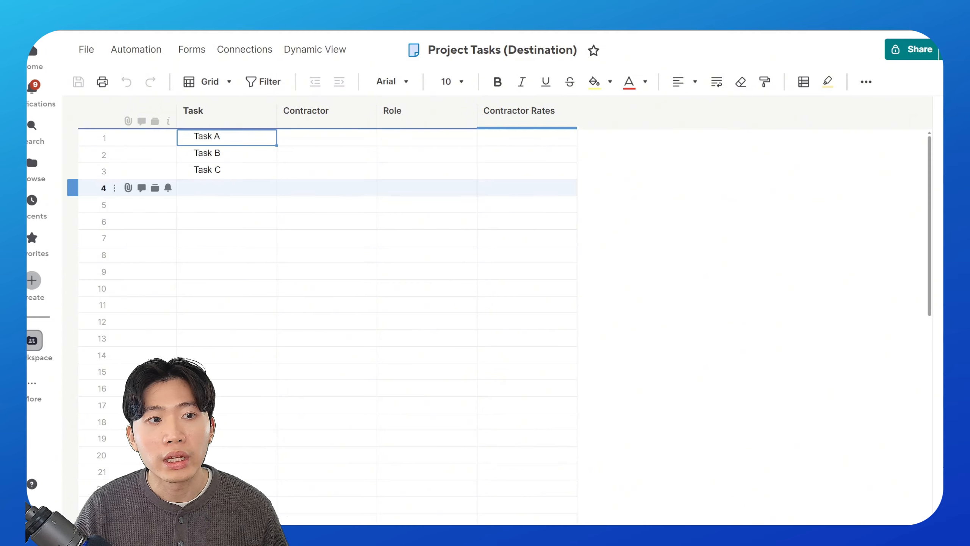
- Switch Project Tasks to Table view and start a column data link from Approved Contractors (Source) in the Testing Environment workspace
left_click(221, 83)
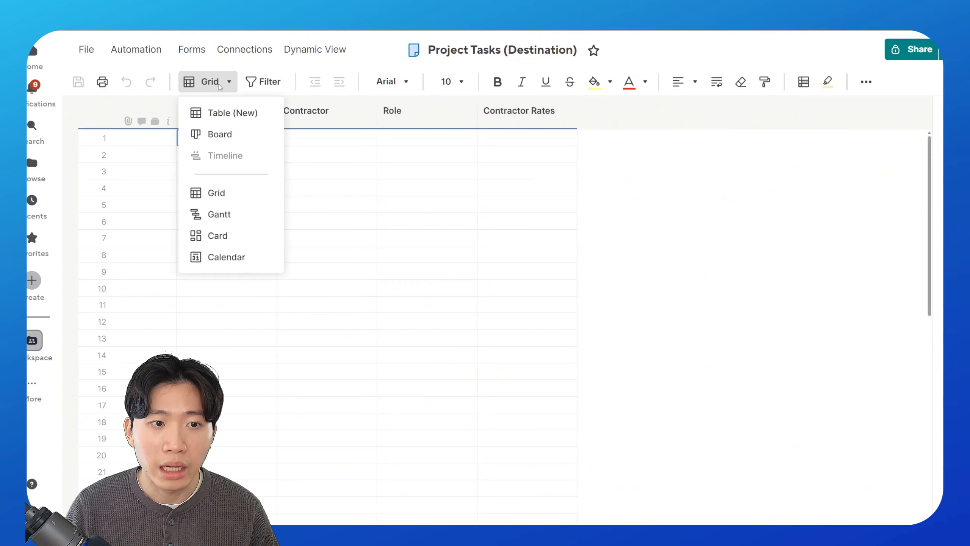
left_click(228, 118)
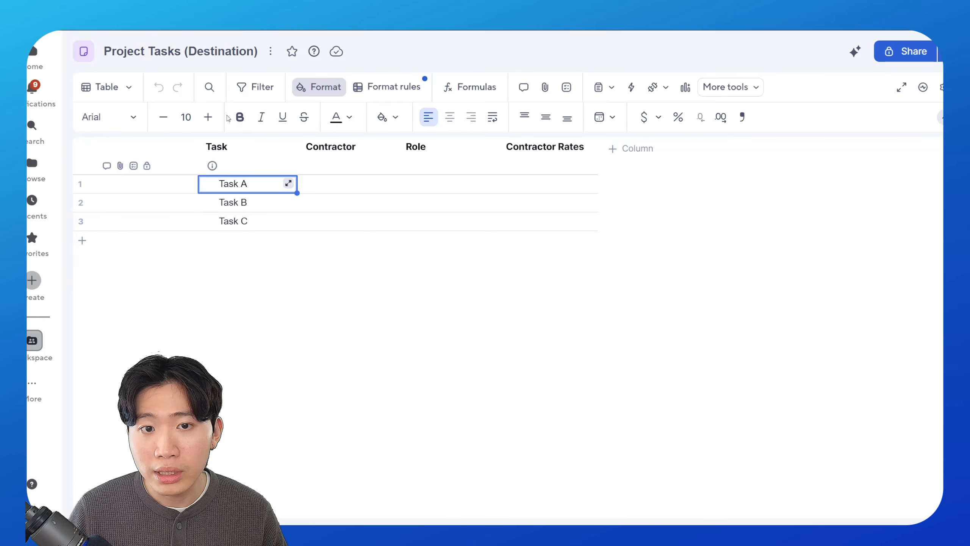
left_click(738, 93)
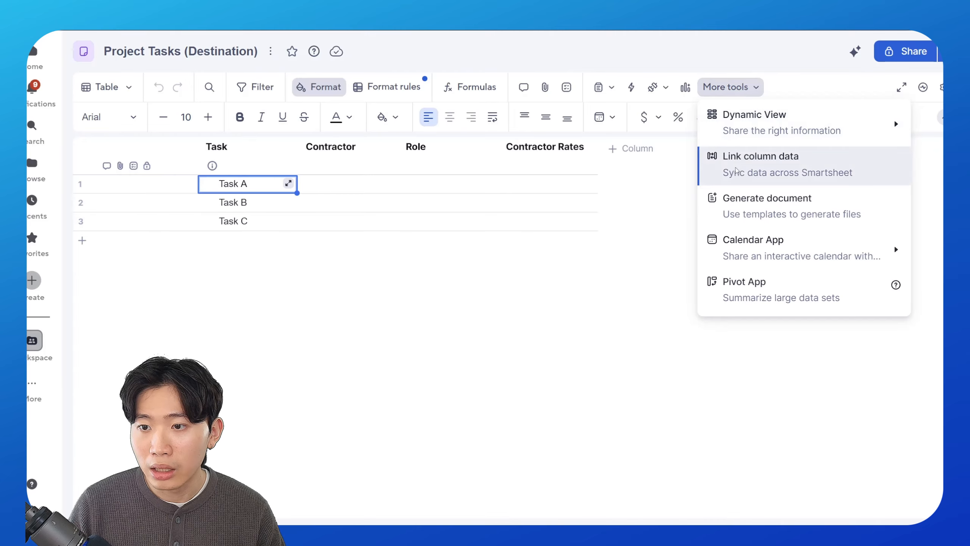
left_click(736, 171)
left_click(839, 355)
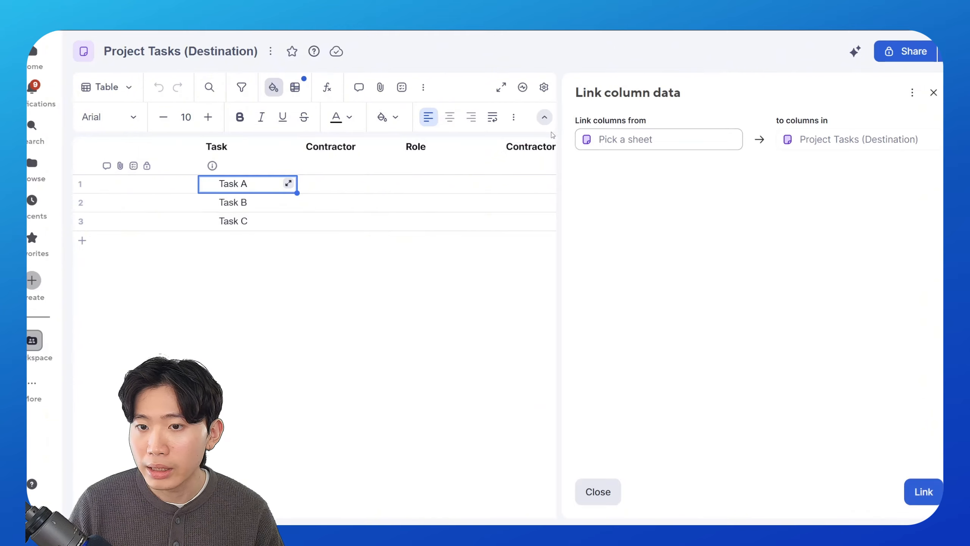
left_click(642, 140)
left_click(633, 227)
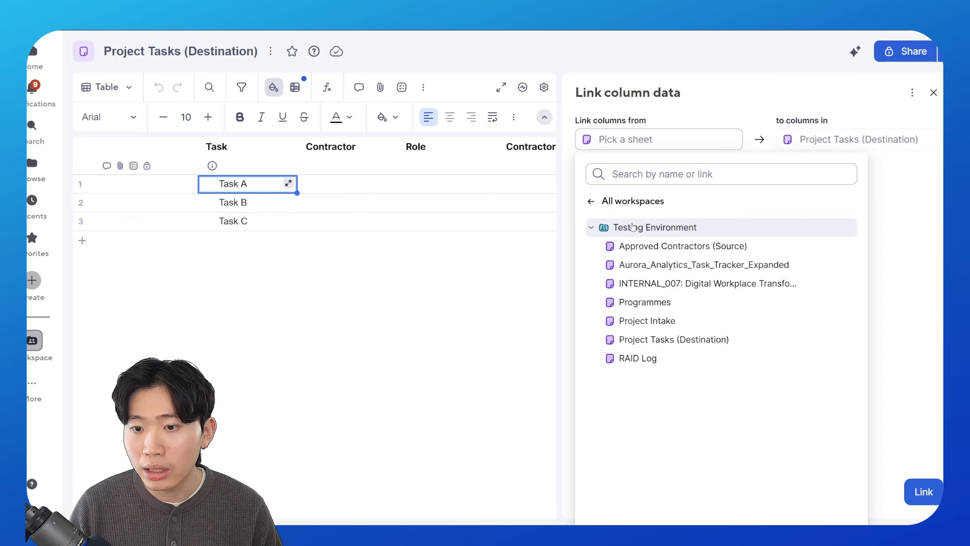
left_click(651, 244)
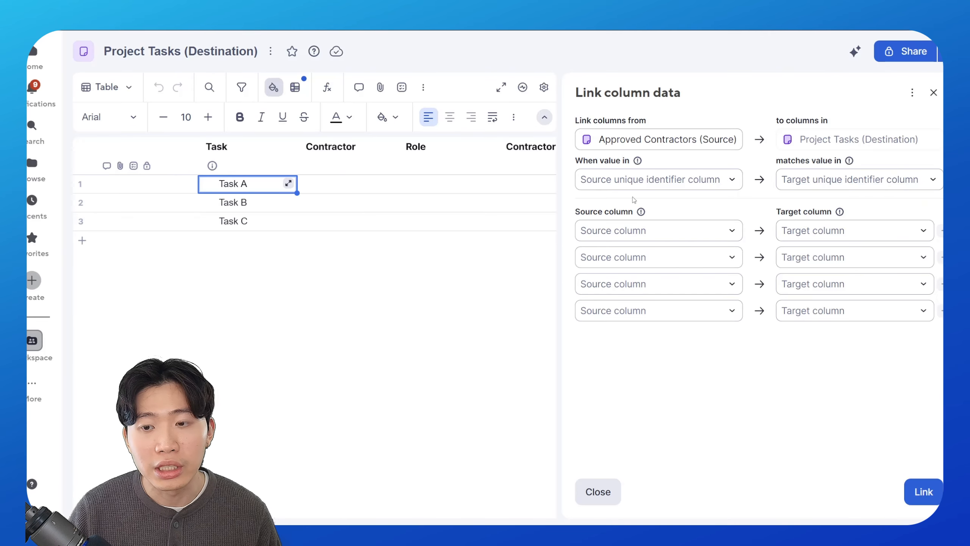
- Match the source's Contractor Contact column to the destination's Contractor column as the unique identifiers
left_click(634, 179)
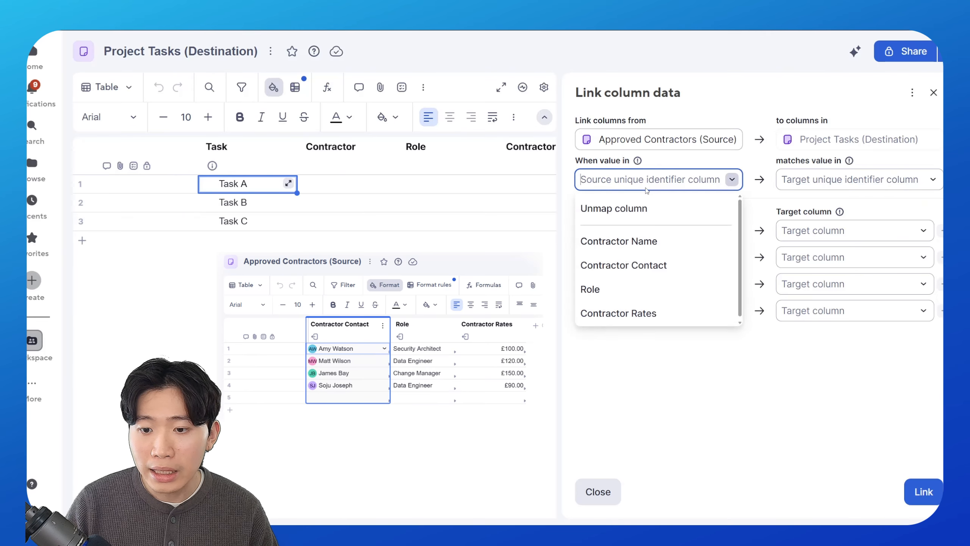
left_click(634, 266)
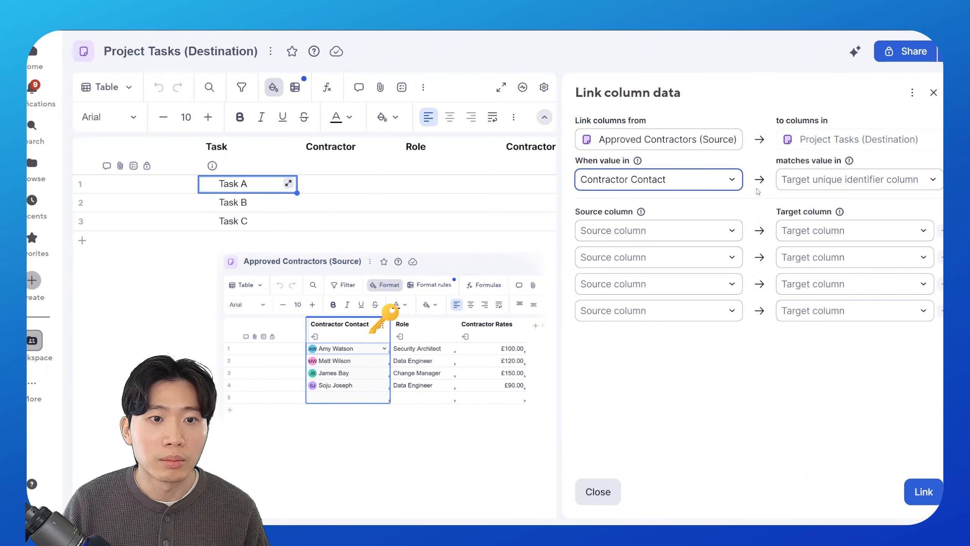
left_click(827, 182)
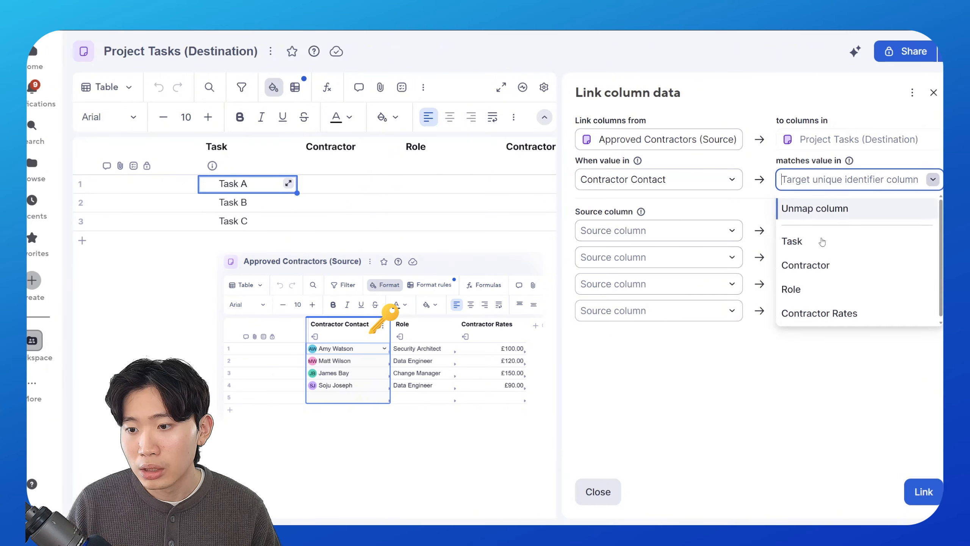
left_click(817, 268)
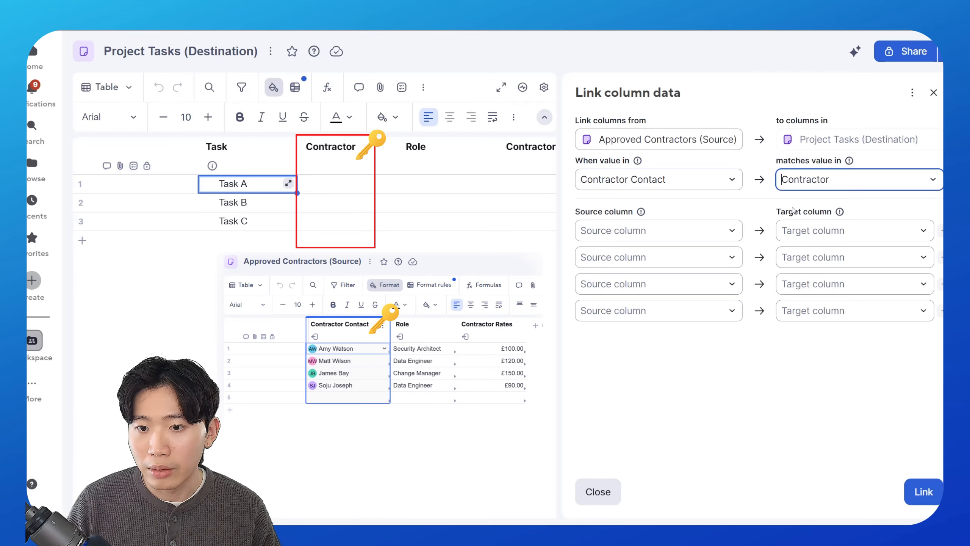
- Map the source Role and Contractor Rates columns to the same-named target columns and create the link
left_click(638, 233)
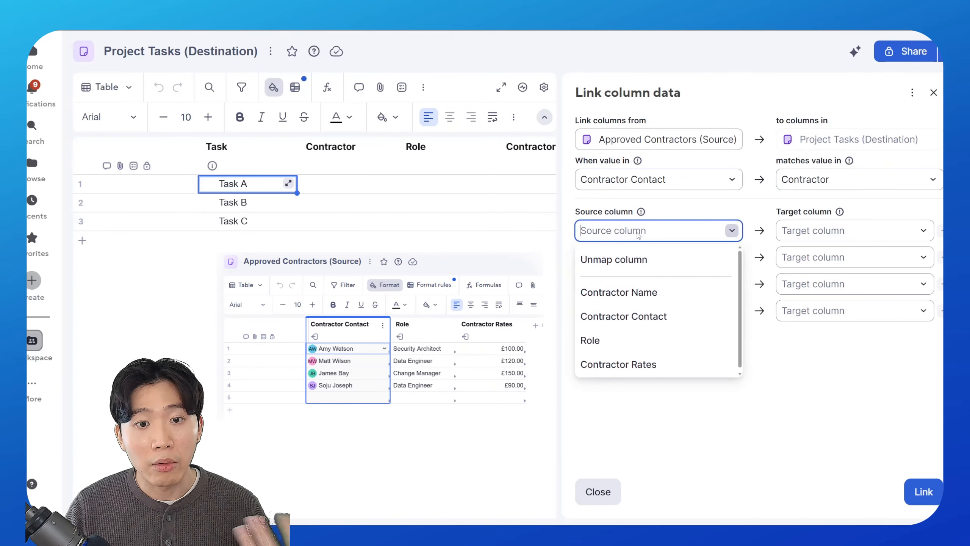
left_click(601, 344)
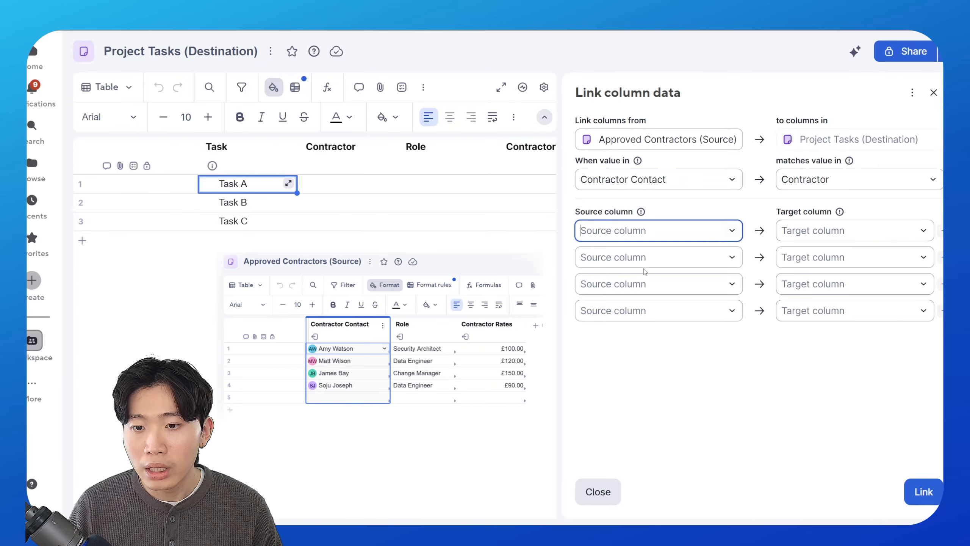
left_click(649, 262)
left_click(644, 391)
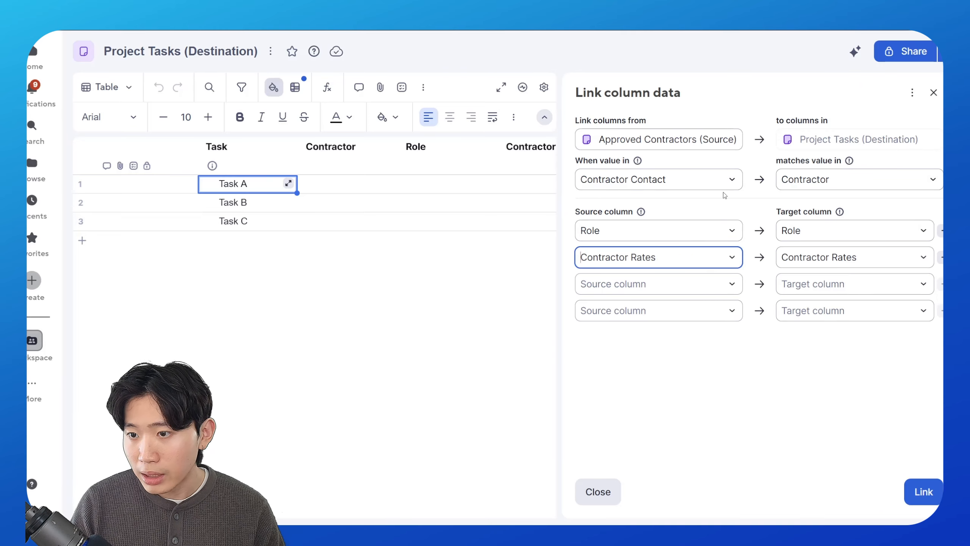
left_click(924, 491)
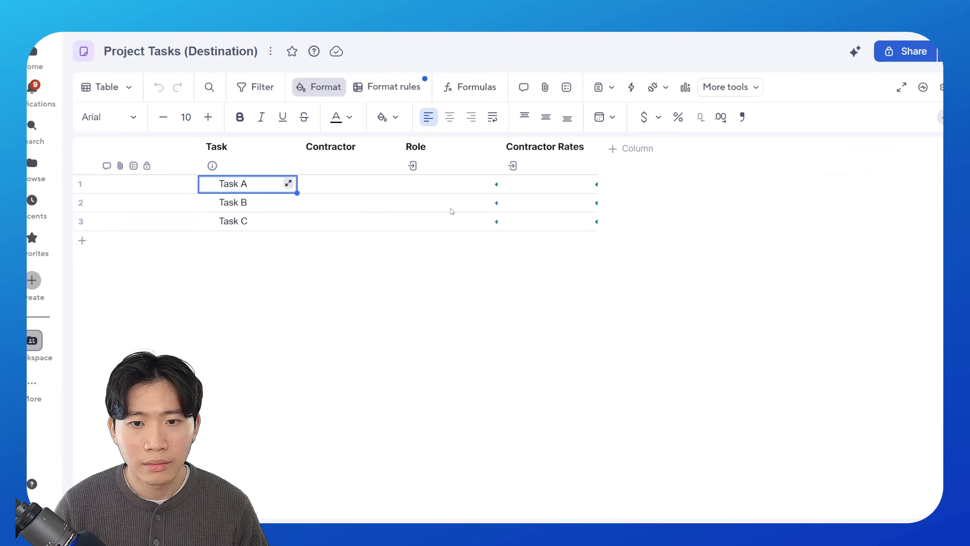
- Check the data link markers on Role and Contractor Rates, and the contractor choices available for Task A
mouse_move(415, 168)
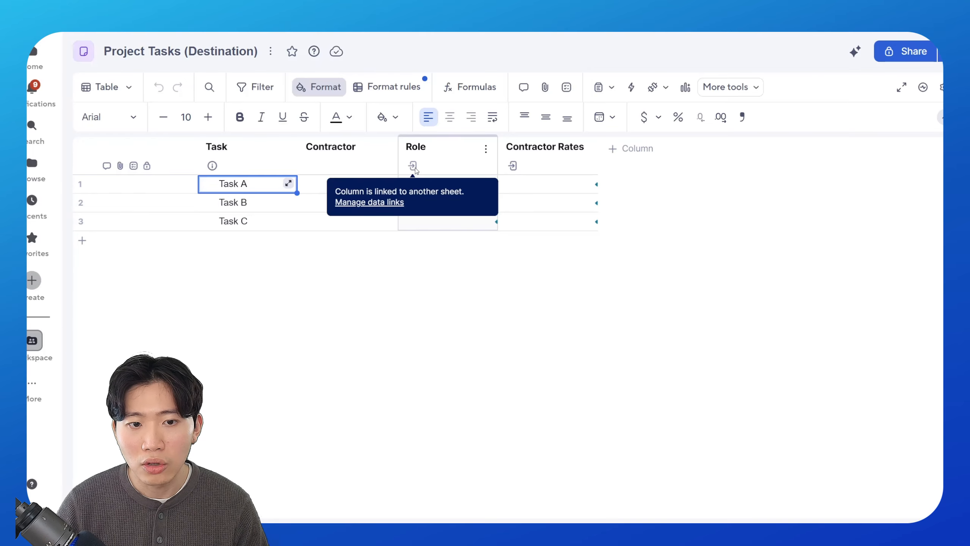
mouse_move(516, 170)
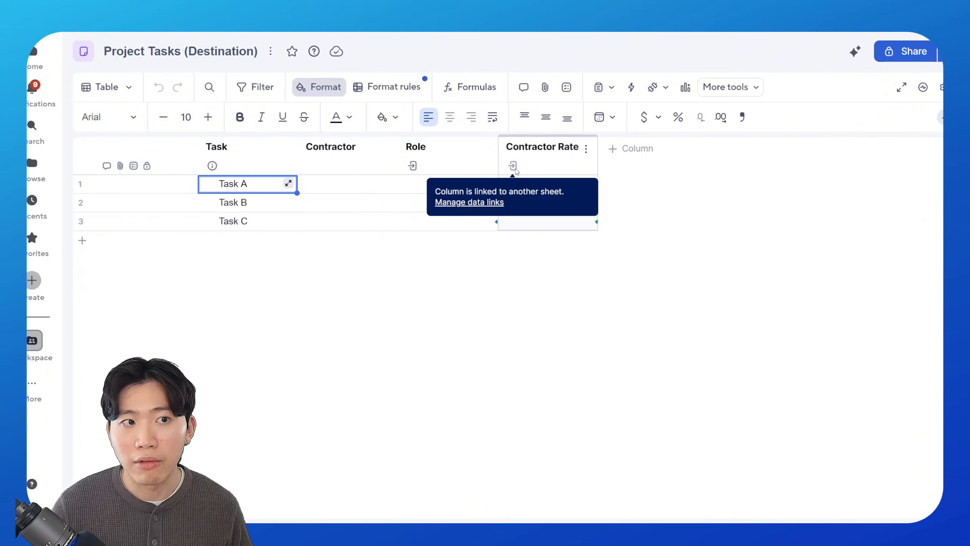
left_click(386, 184)
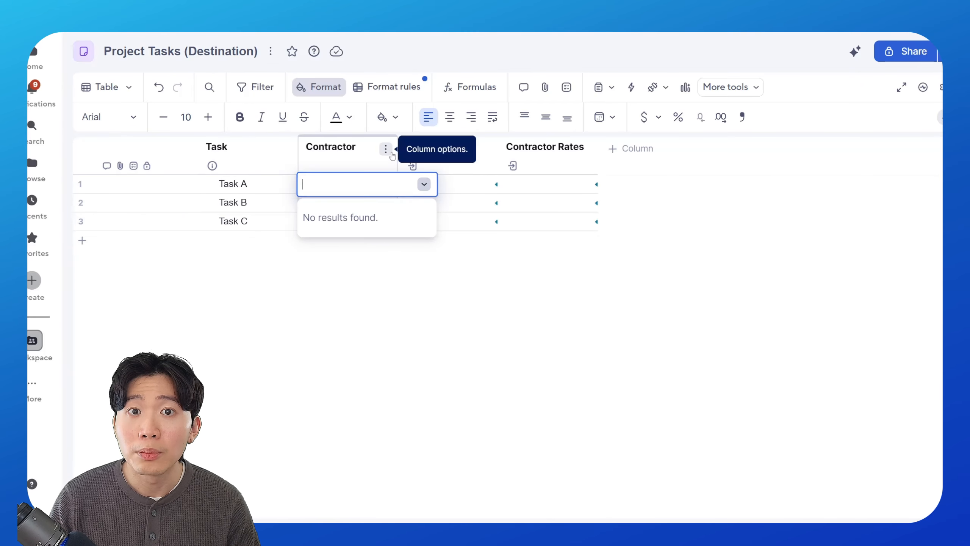
- Turn on linking to another sheet for the Contractor column and choose Approved Contractors (Source) as its source sheet
left_click(391, 153)
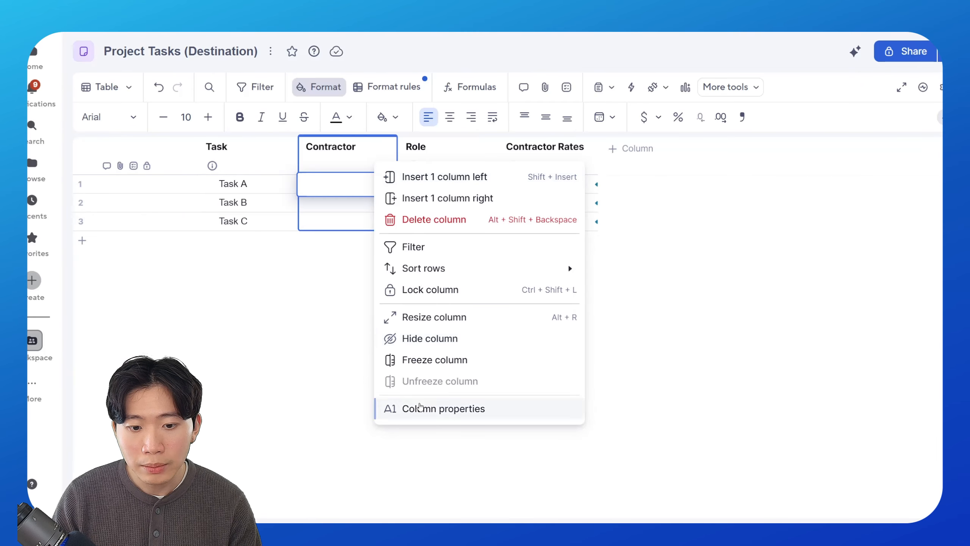
left_click(397, 408)
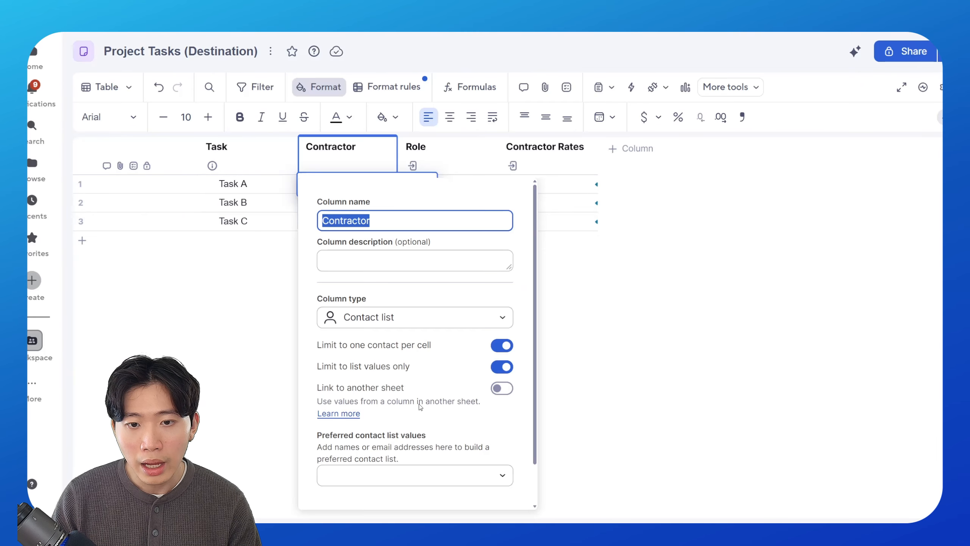
left_click(505, 388)
scroll(500, 398, "down", 2)
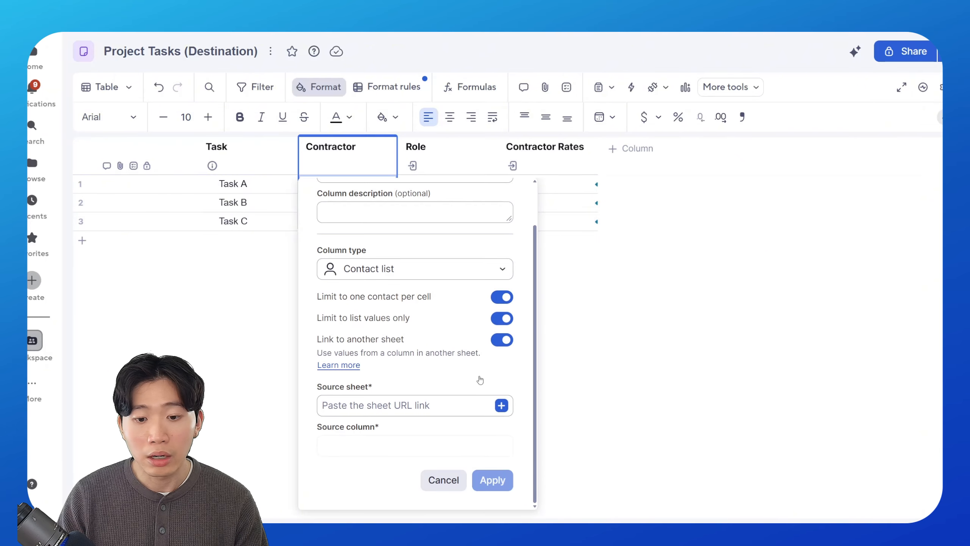
left_click(496, 409)
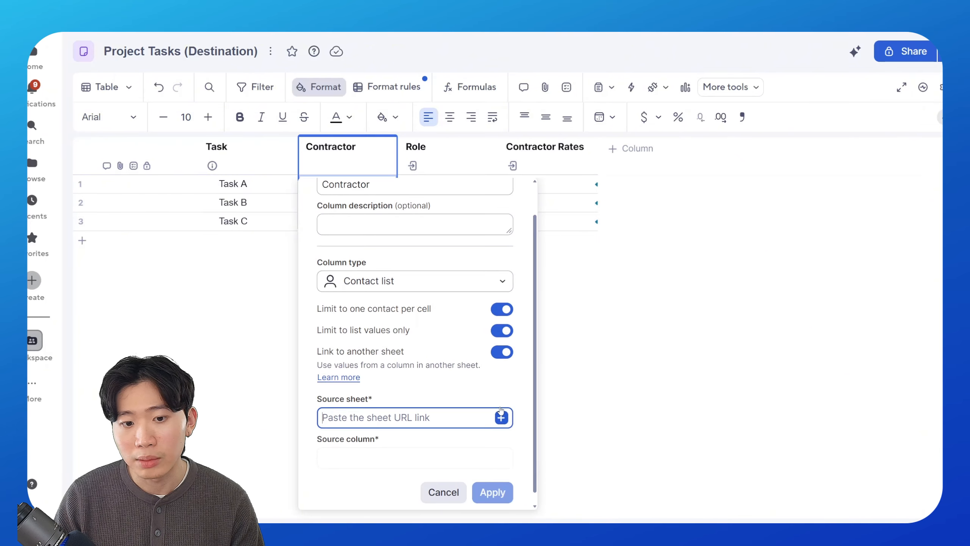
left_click(501, 417)
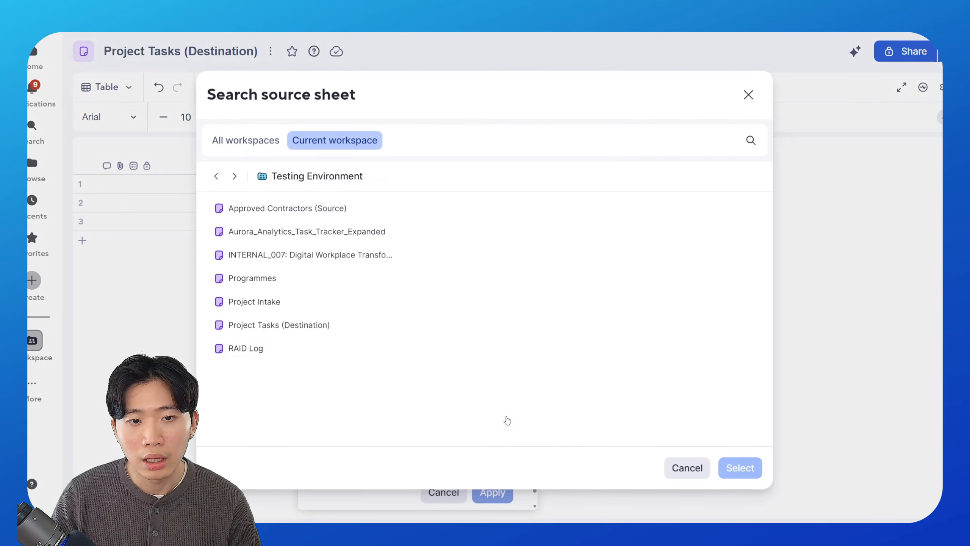
left_click(329, 209)
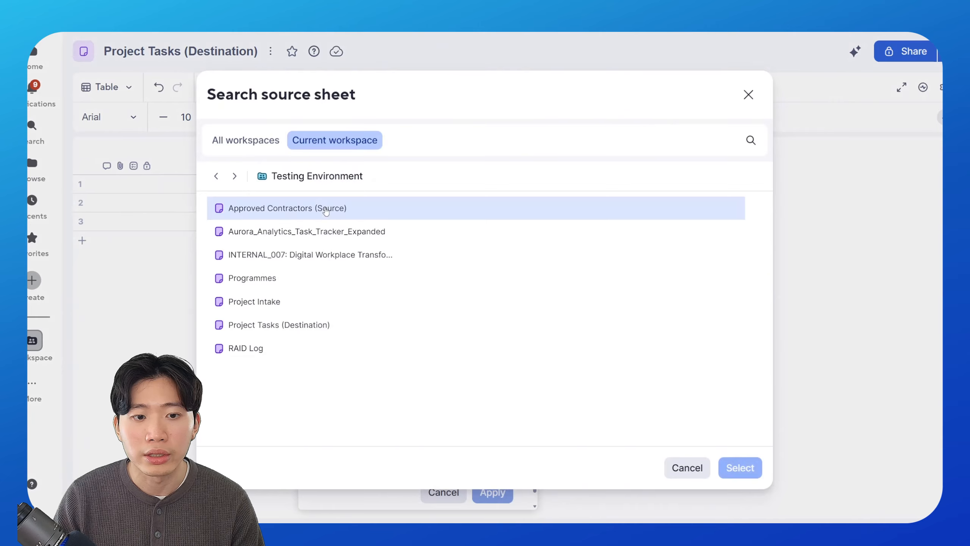
left_click(738, 467)
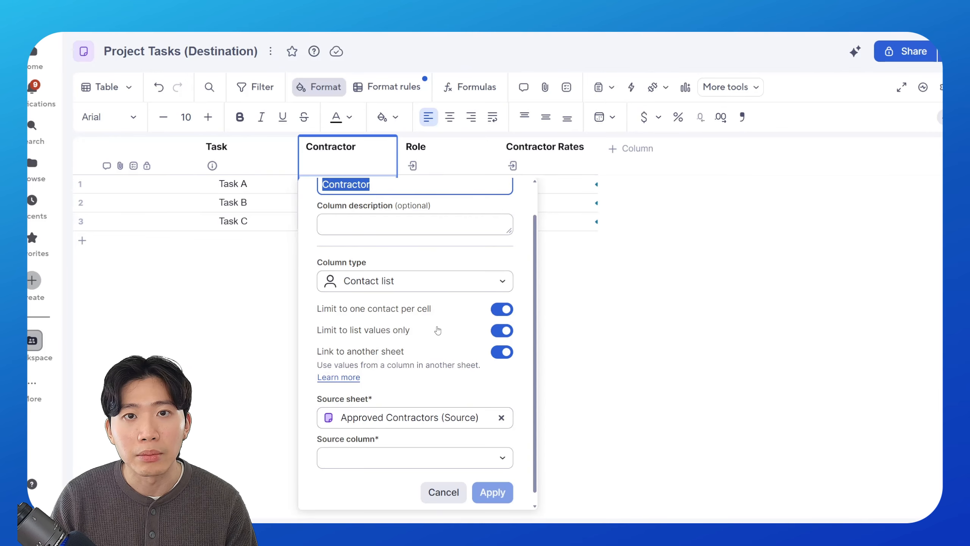
- Set Contractor Contact as the source column for the Contractor column's values and apply the column properties
scroll(441, 339, "down", 1)
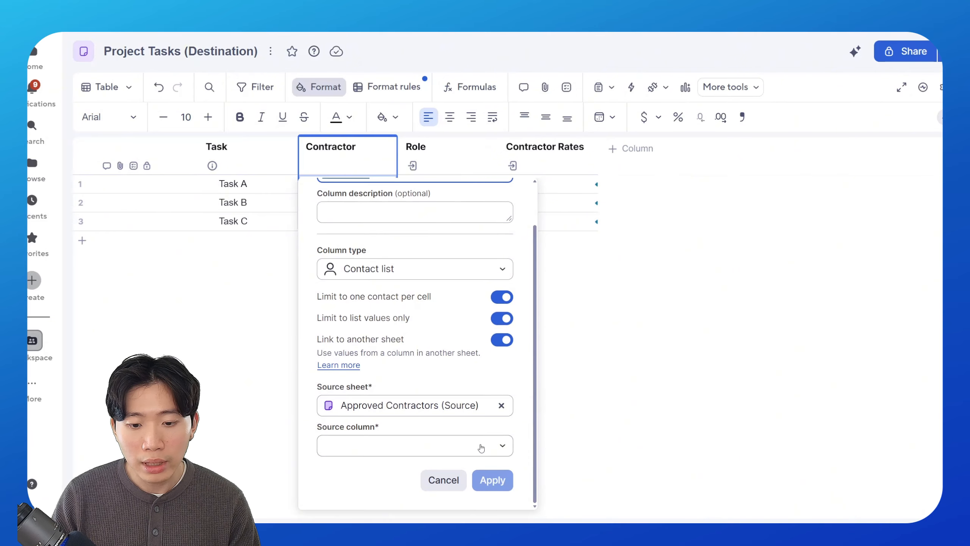
left_click(495, 446)
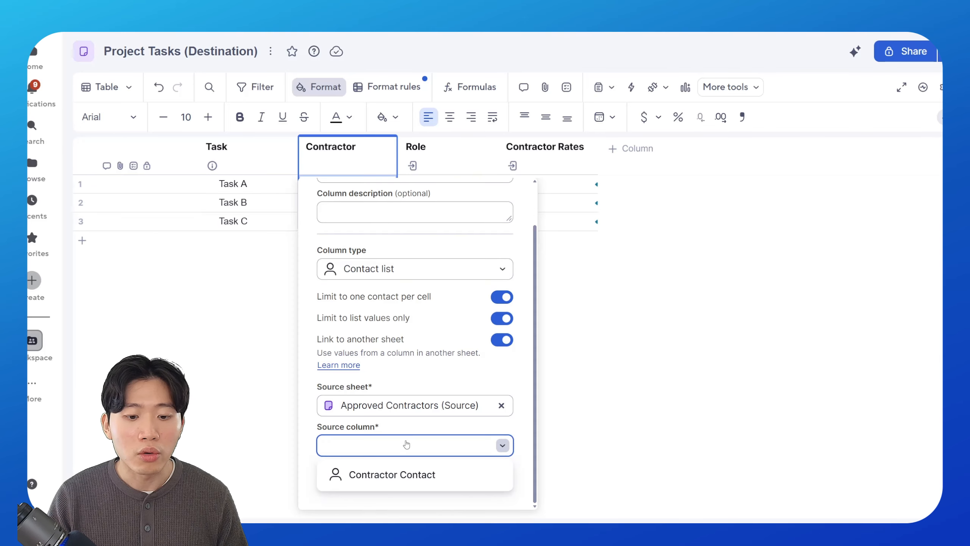
left_click(389, 479)
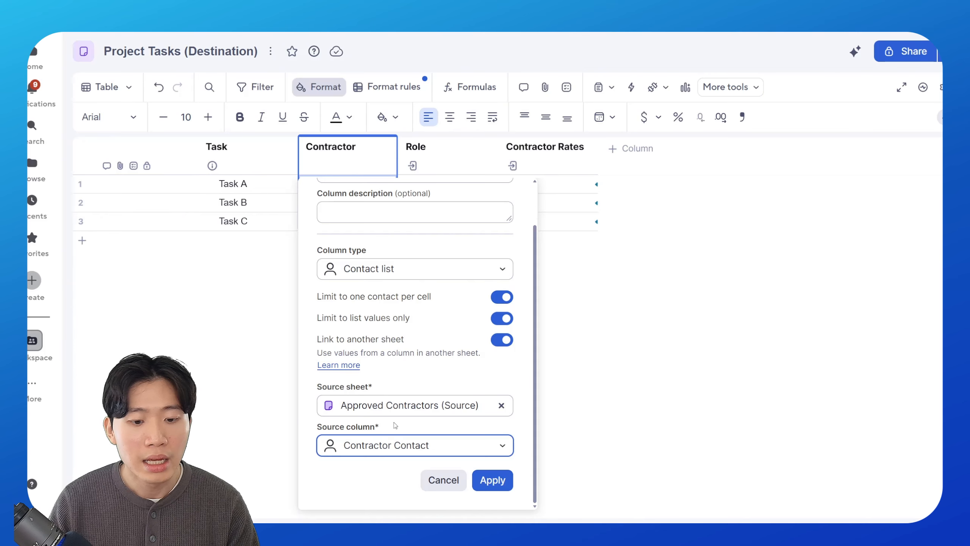
left_click(493, 481)
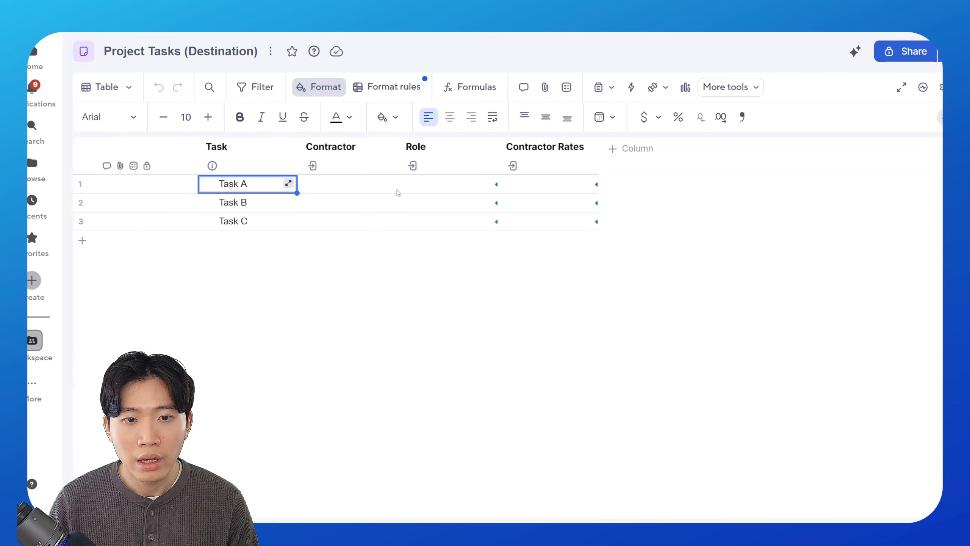
- Assign the first contractor in the linked contact list to Task A
left_click(389, 185)
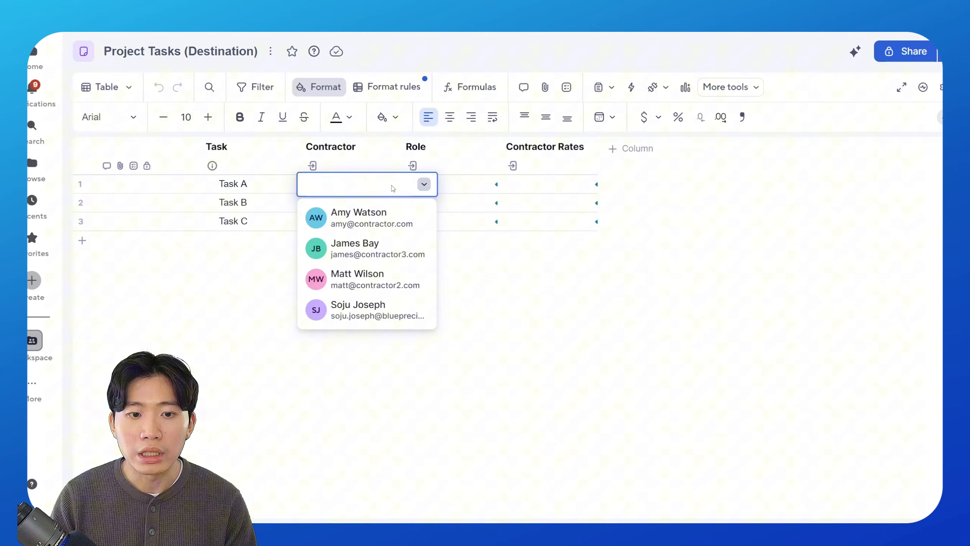
left_click(361, 225)
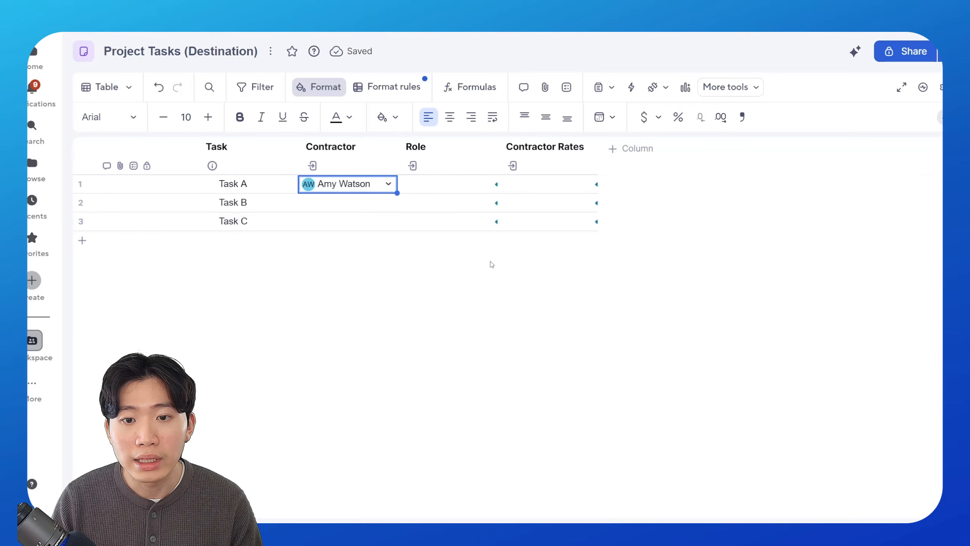